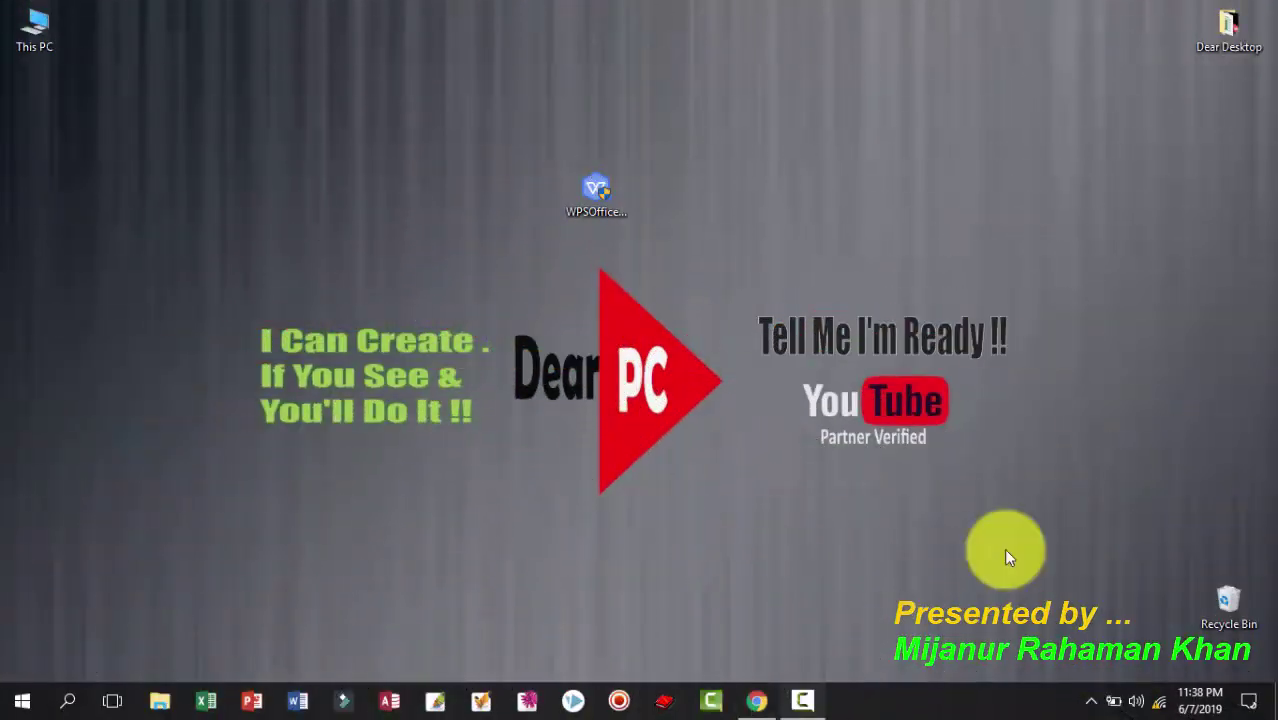
Step: Restore Chrome from the taskbar to show the wps.com WPS Office 2019 download page
click(756, 700)
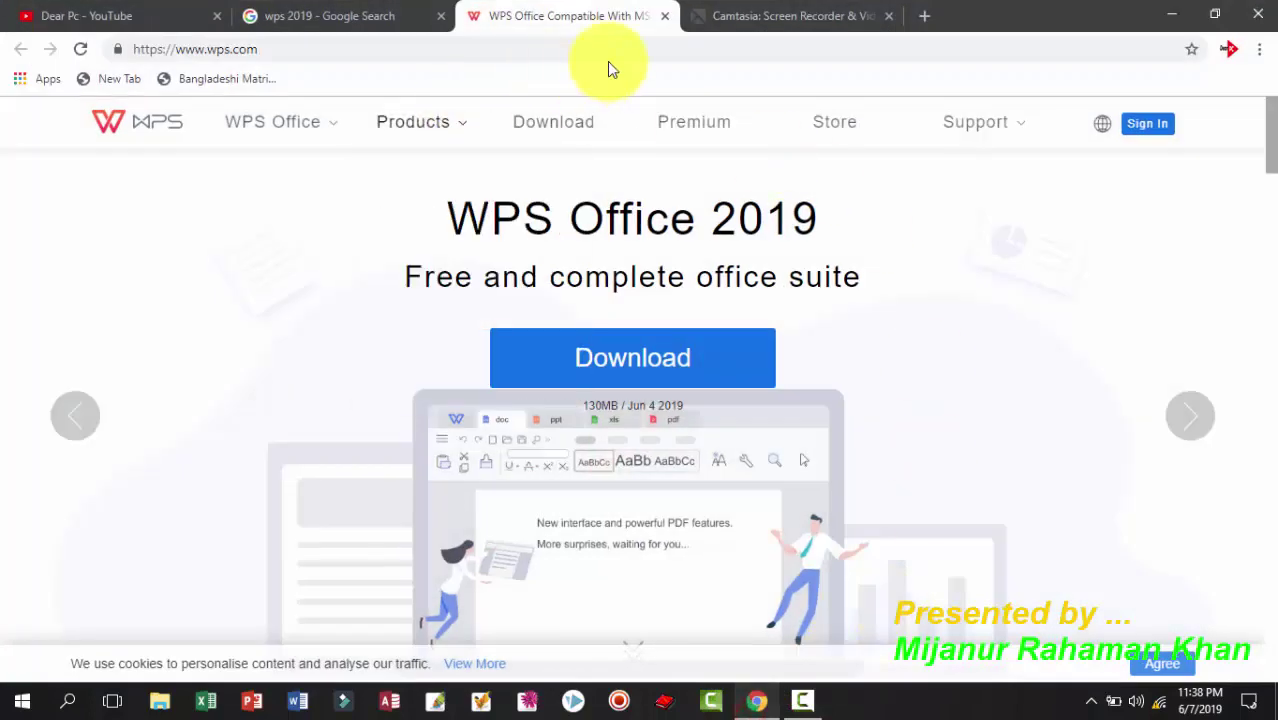
Step: Minimize Chrome to reveal the downloaded WPSOffice installer on the desktop
click(290, 46)
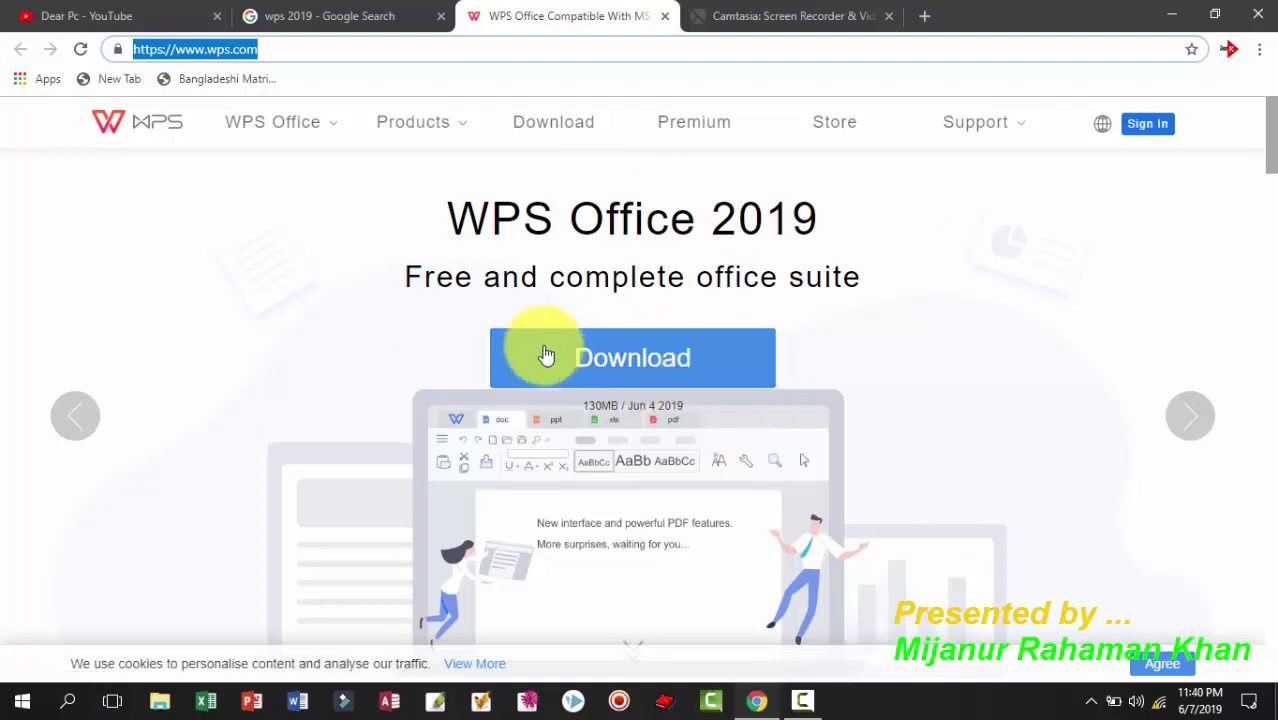
click(1172, 16)
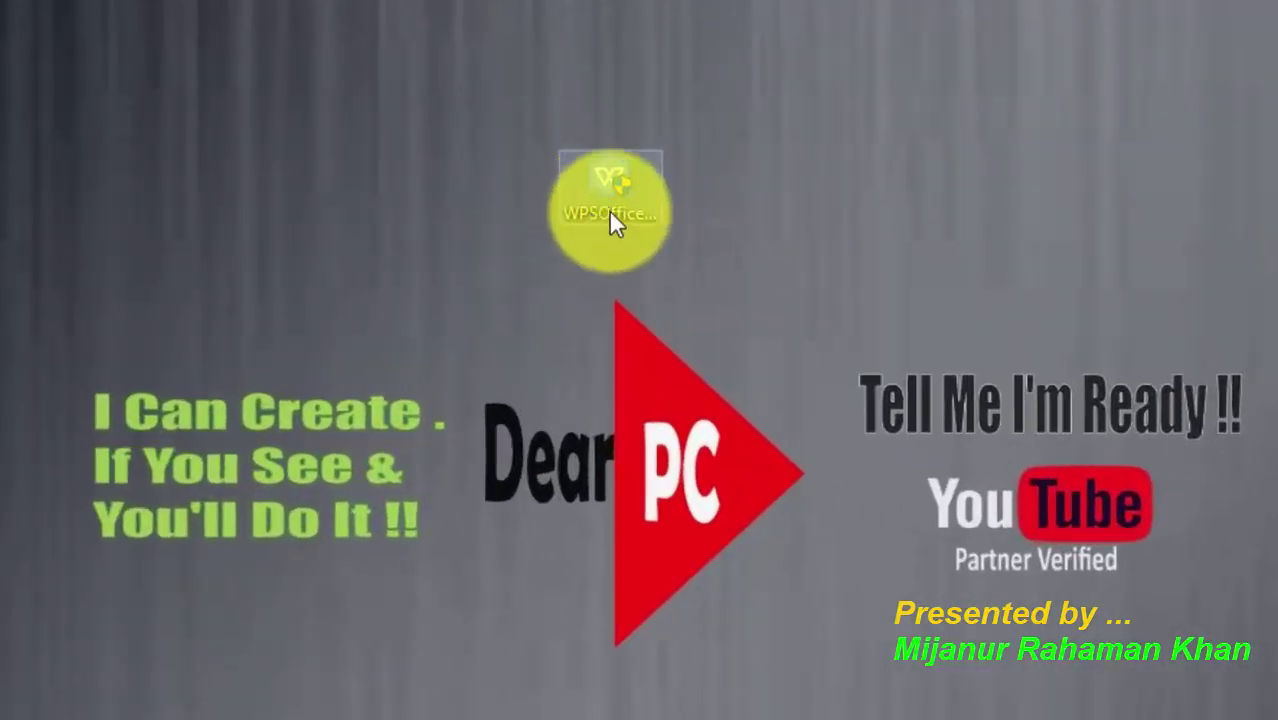
Step: Run the WPSOffice installer from the desktop and allow it to make changes to the device
click(634, 205)
click(763, 108)
click(633, 162)
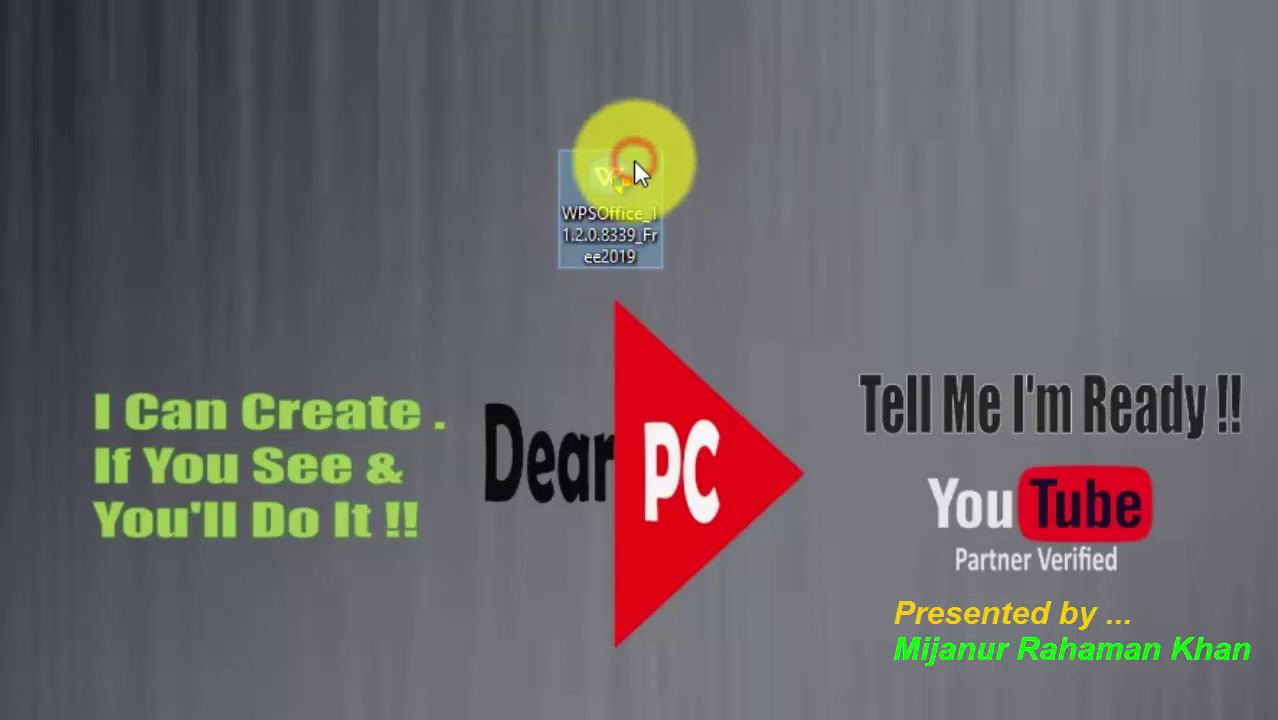
double_click(636, 165)
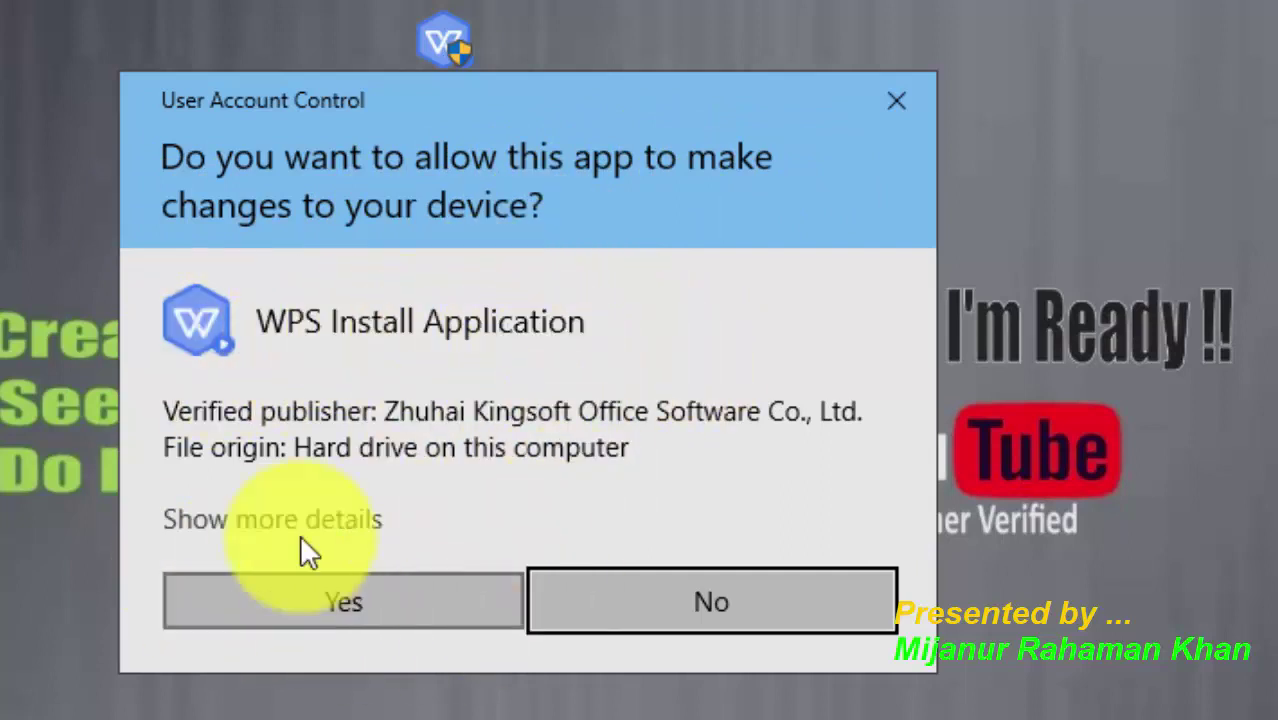
click(365, 603)
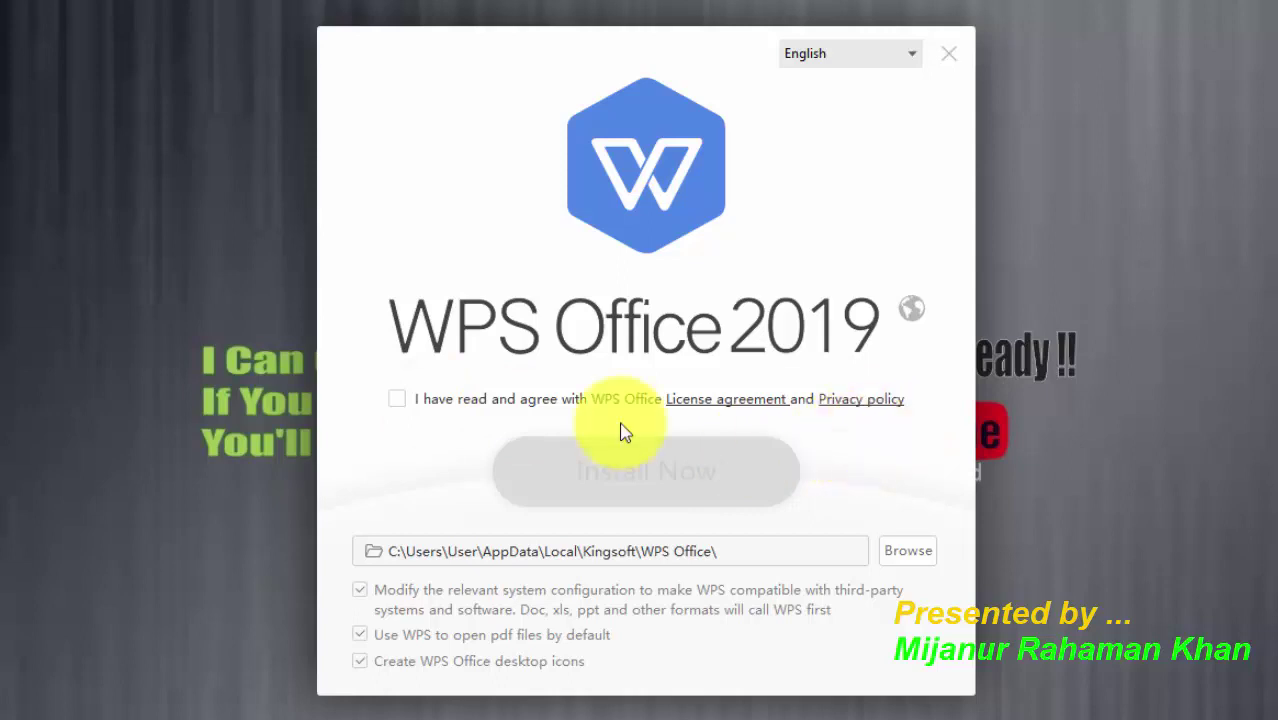
Step: Accept the license agreement and install WPS Office 2019 to the default folder
click(398, 400)
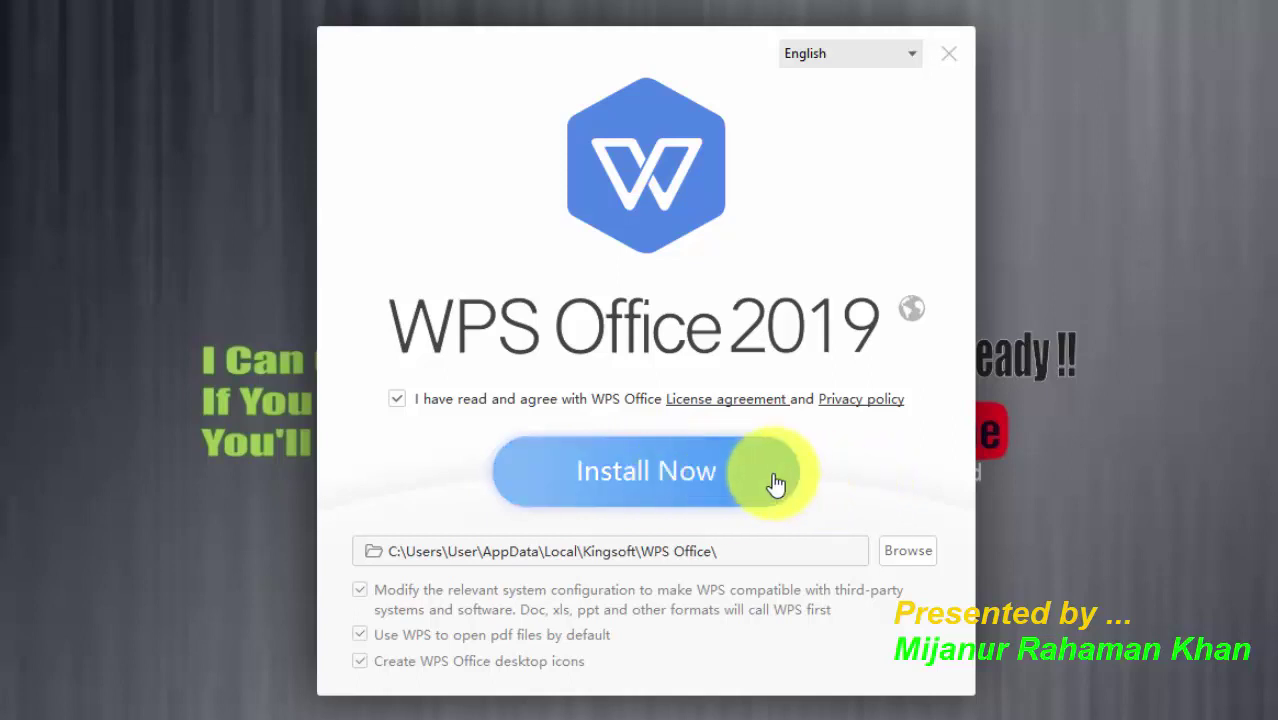
click(661, 482)
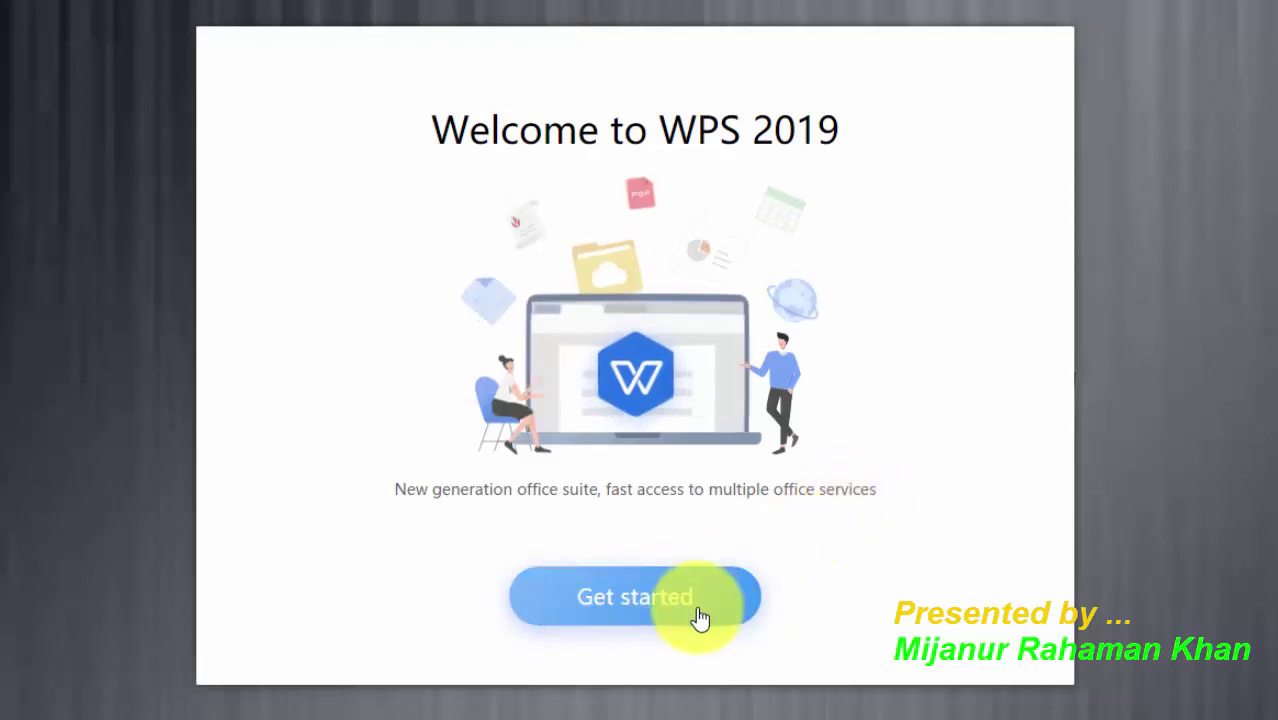
Step: Complete first-run setup in All in one mode, skipping cloud sync, and launch WPS
click(613, 606)
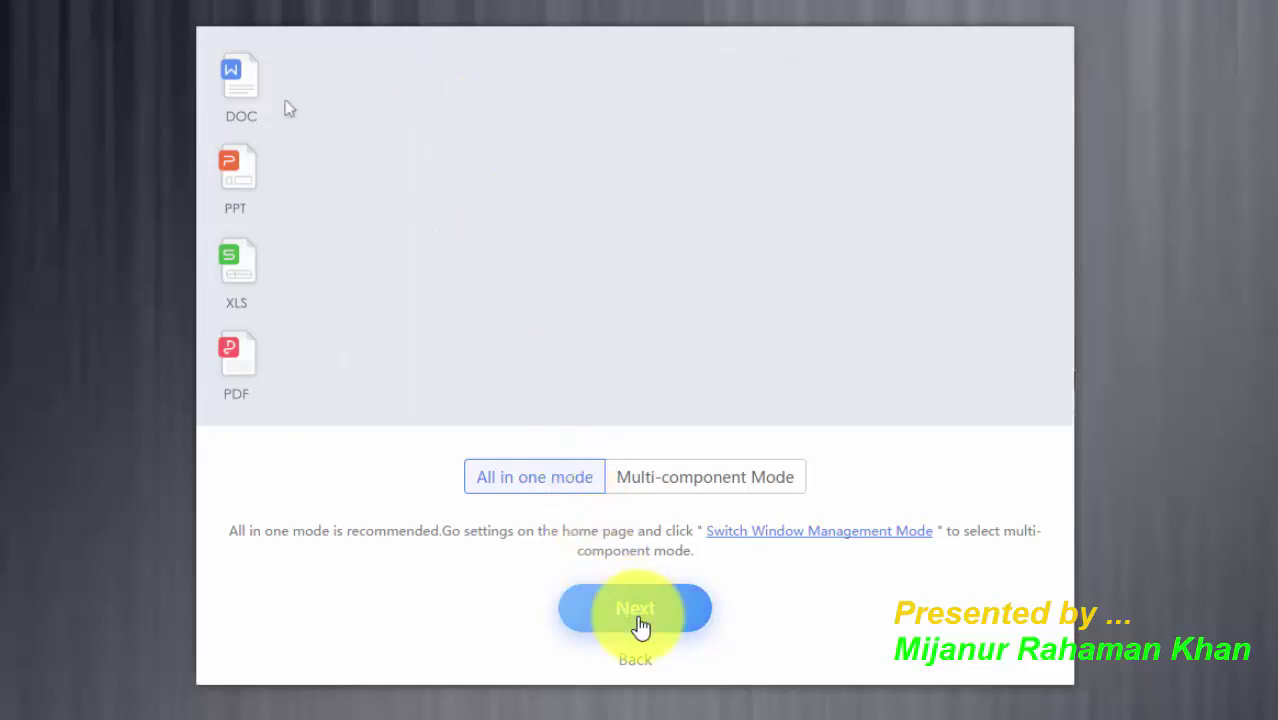
click(640, 625)
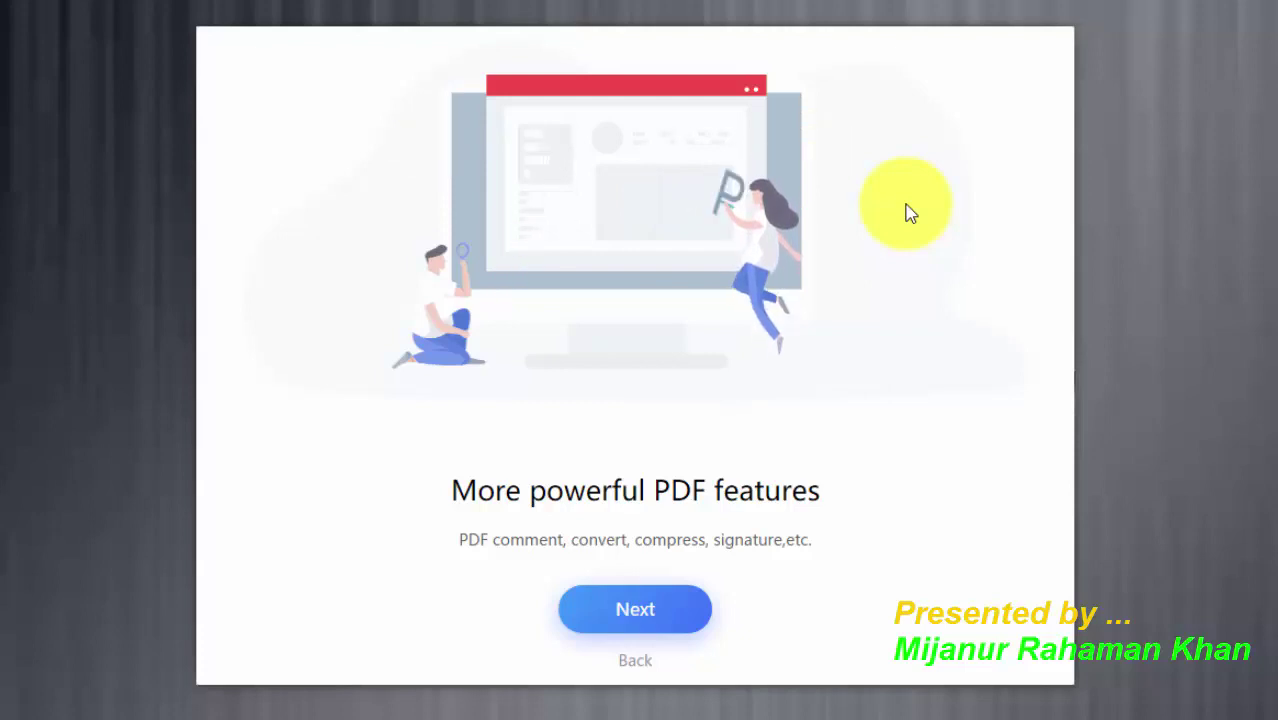
click(659, 627)
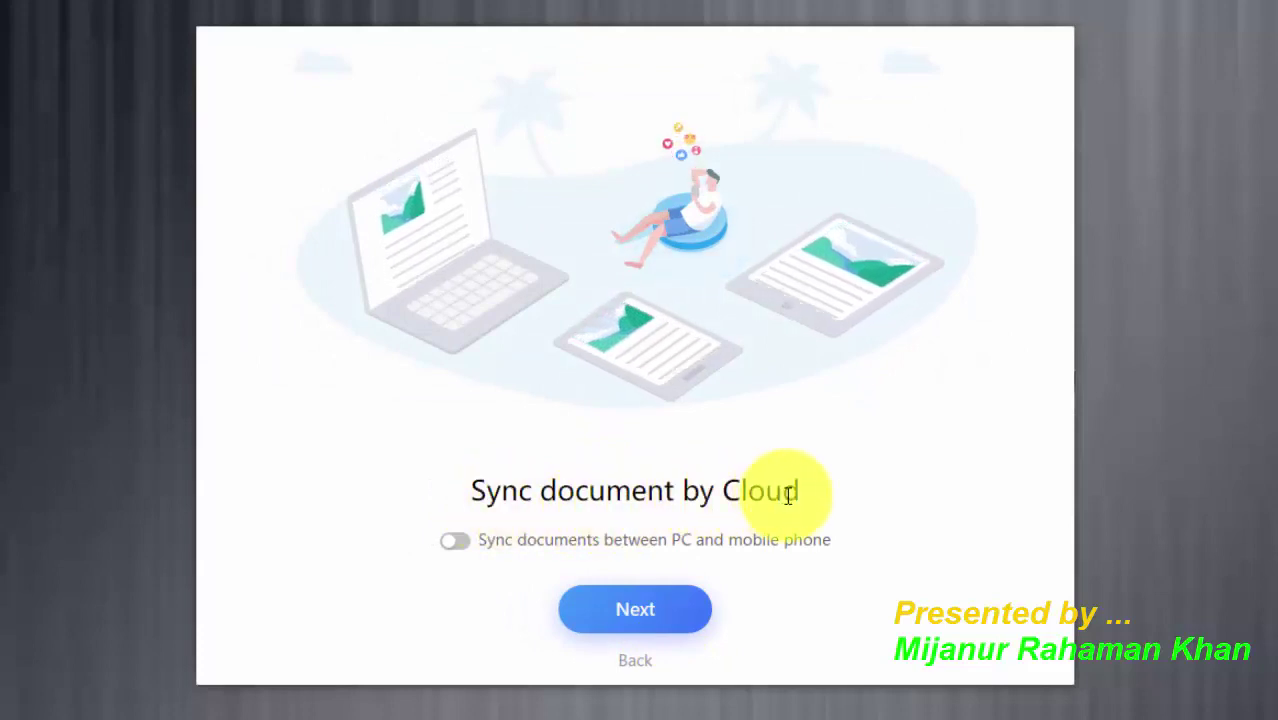
click(660, 627)
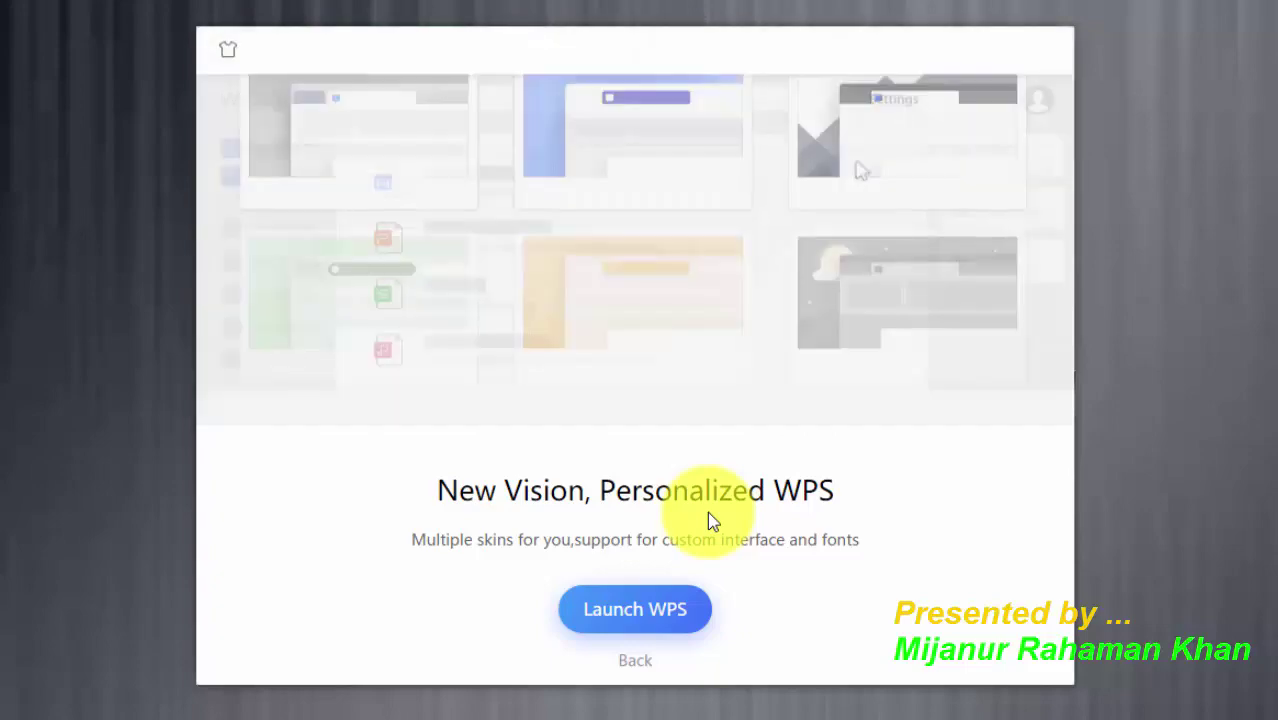
click(650, 627)
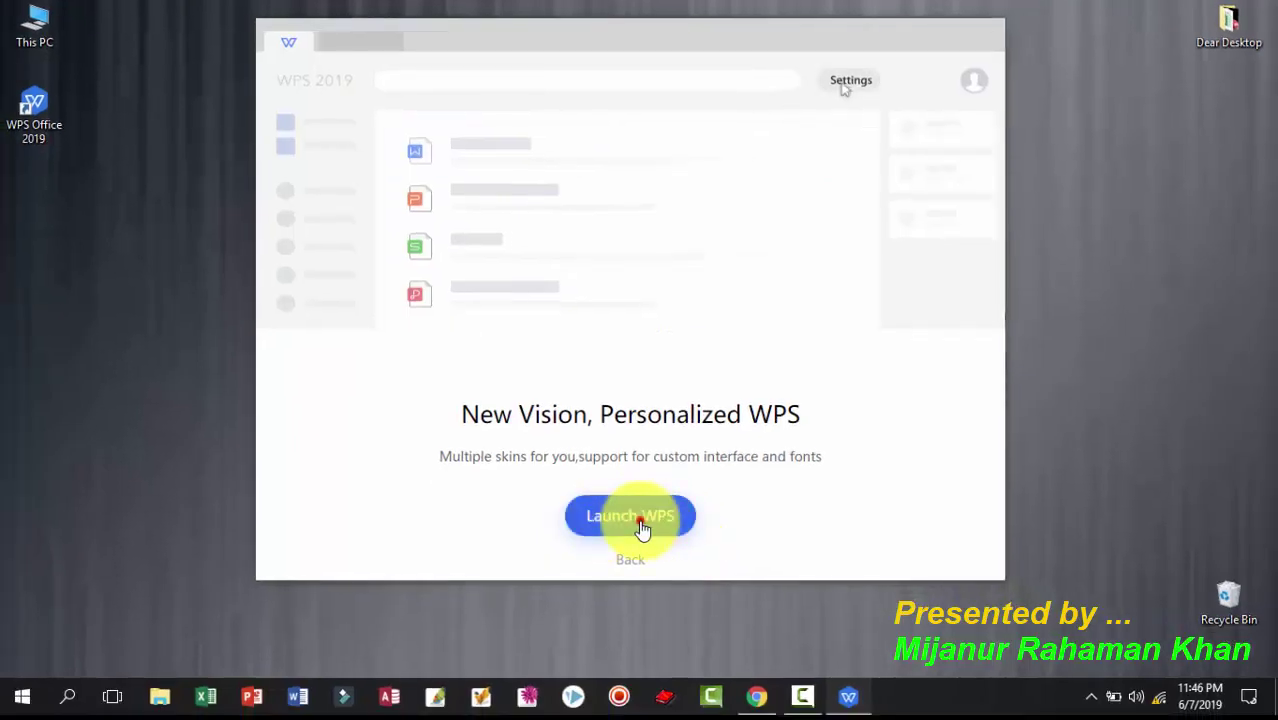
click(630, 590)
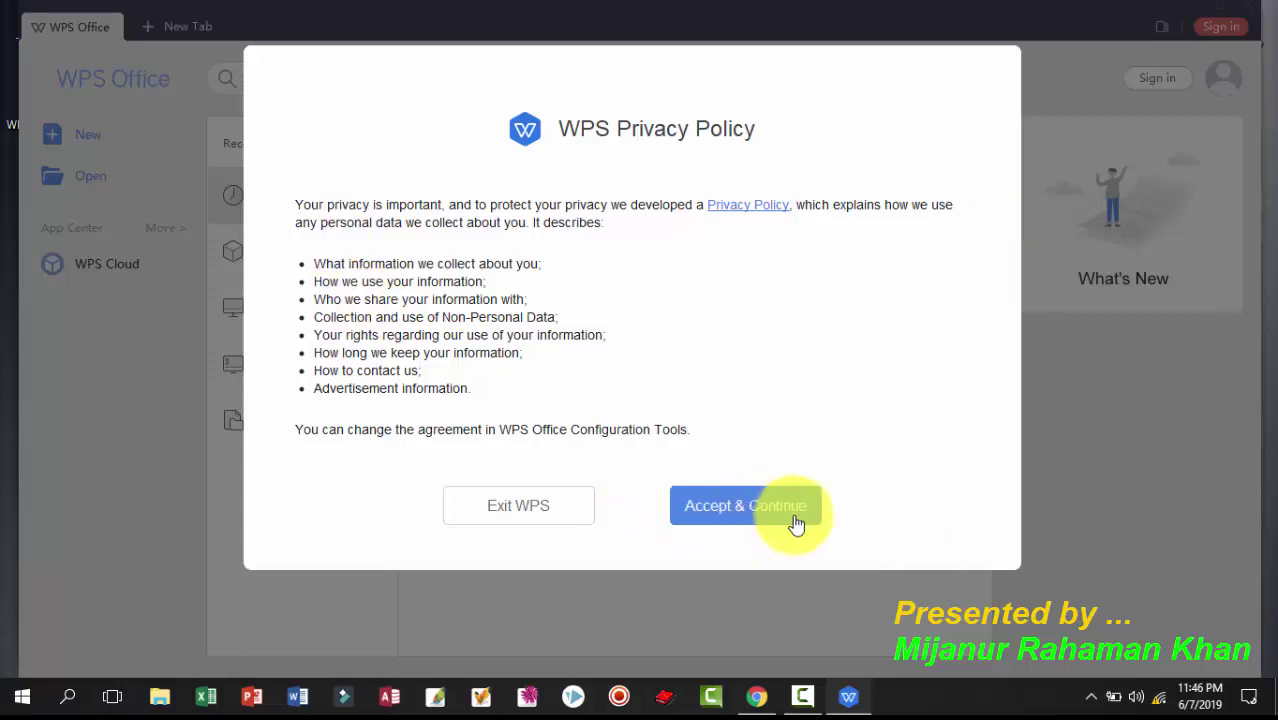
Step: Accept the privacy policy, step through the guided tour tips, and dismiss the sign-in prompt
click(733, 515)
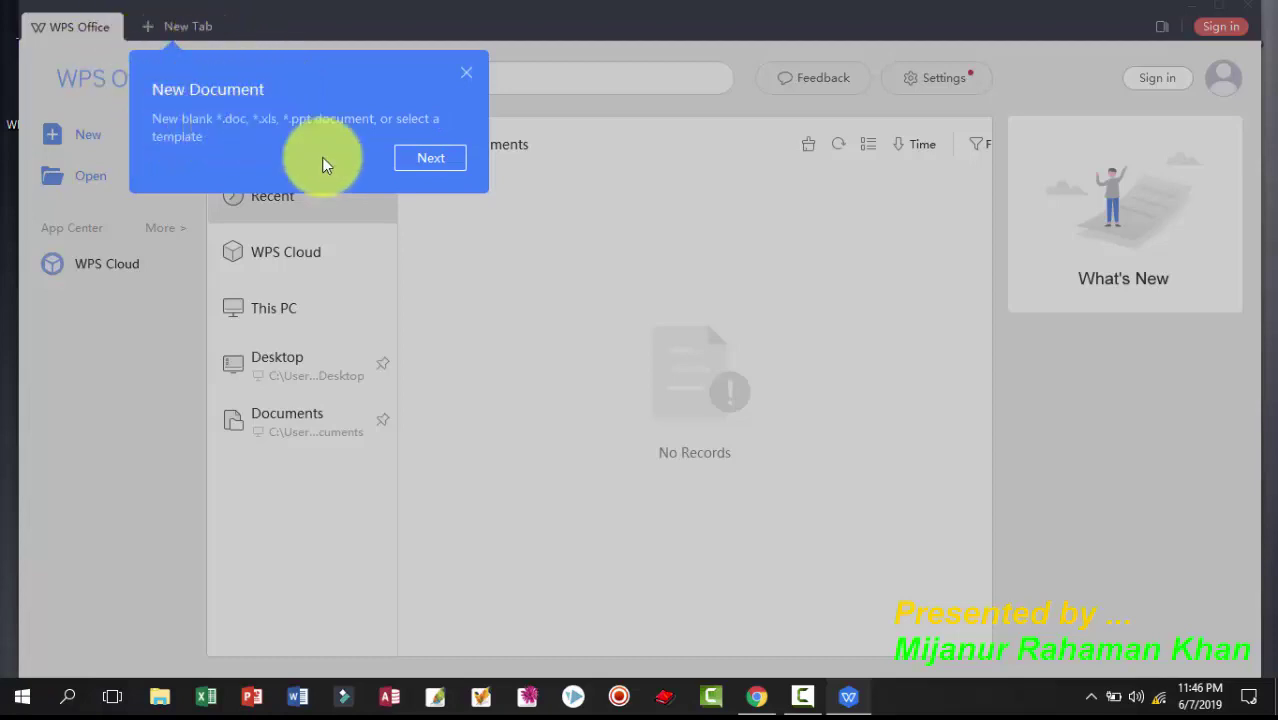
click(442, 161)
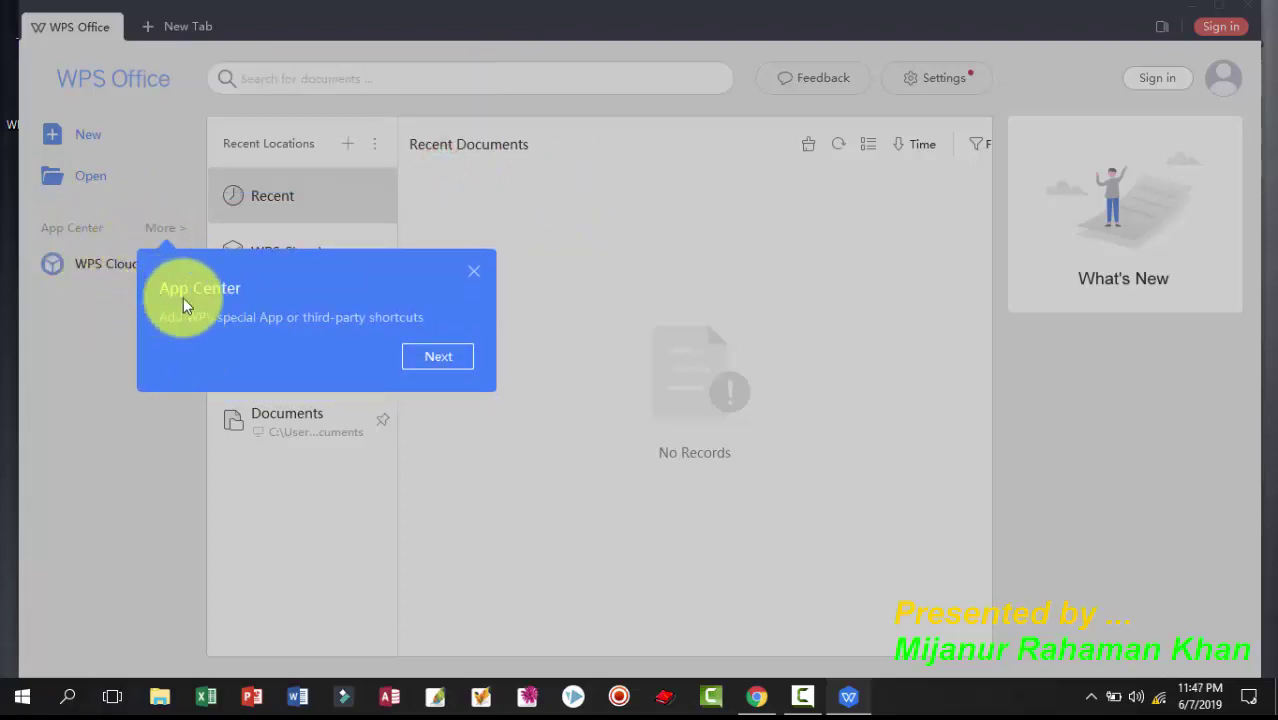
click(441, 360)
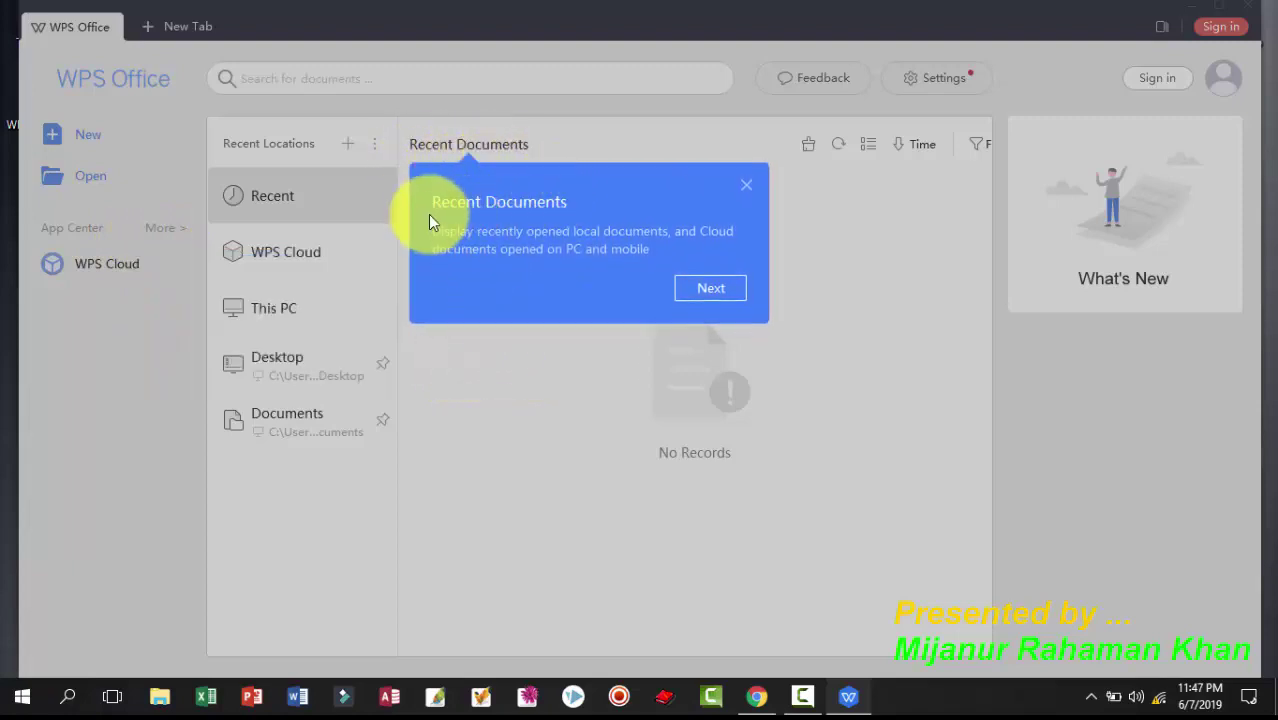
click(711, 289)
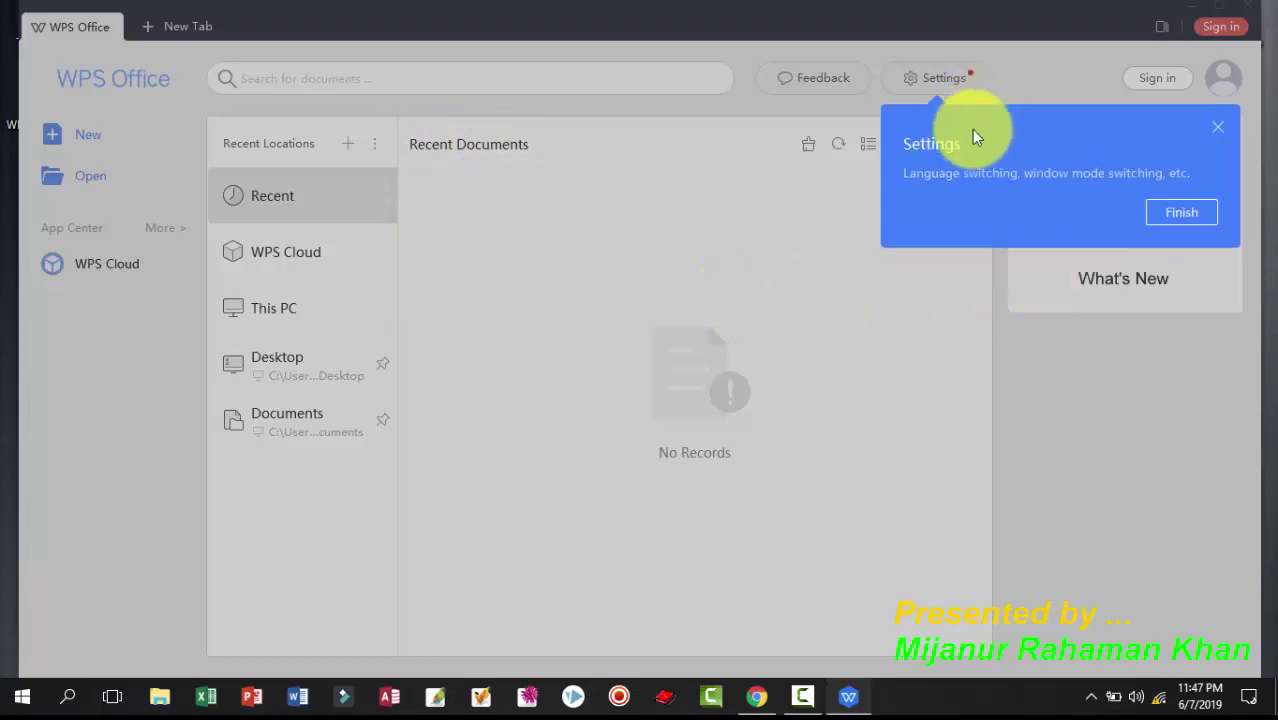
click(1195, 212)
click(1156, 231)
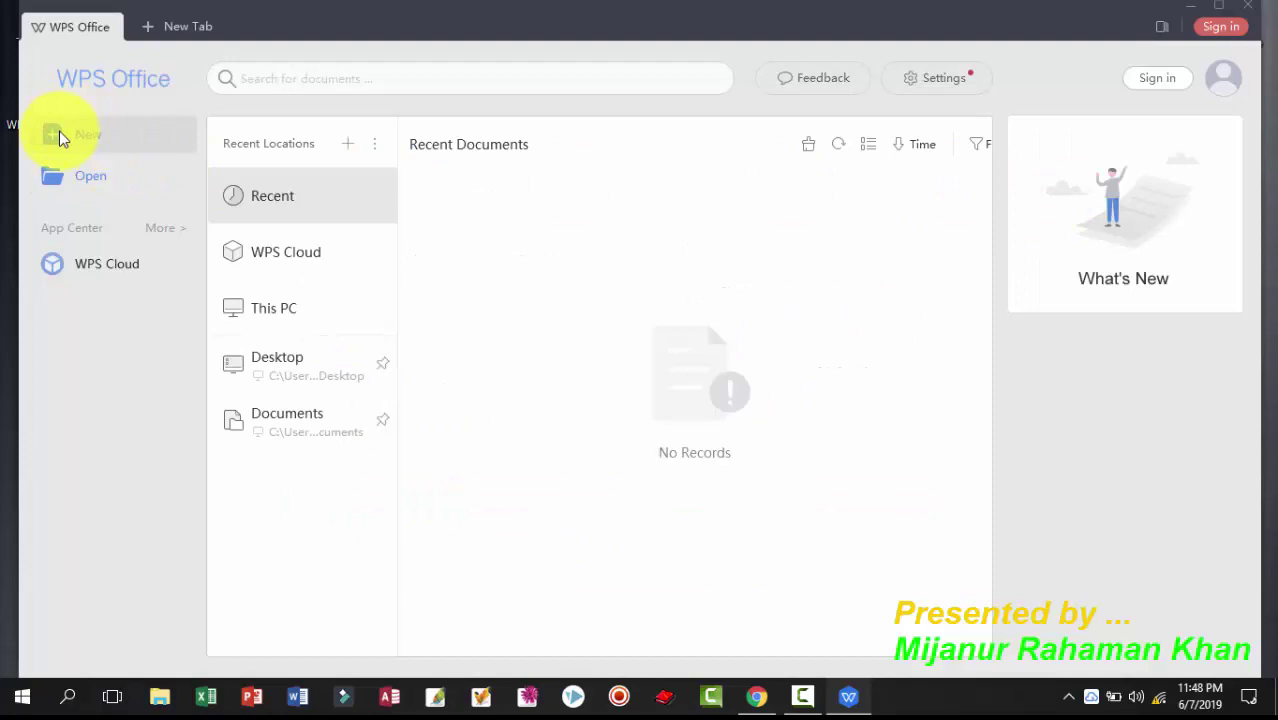
Step: Create a new blank document in a new tab
click(172, 26)
click(732, 92)
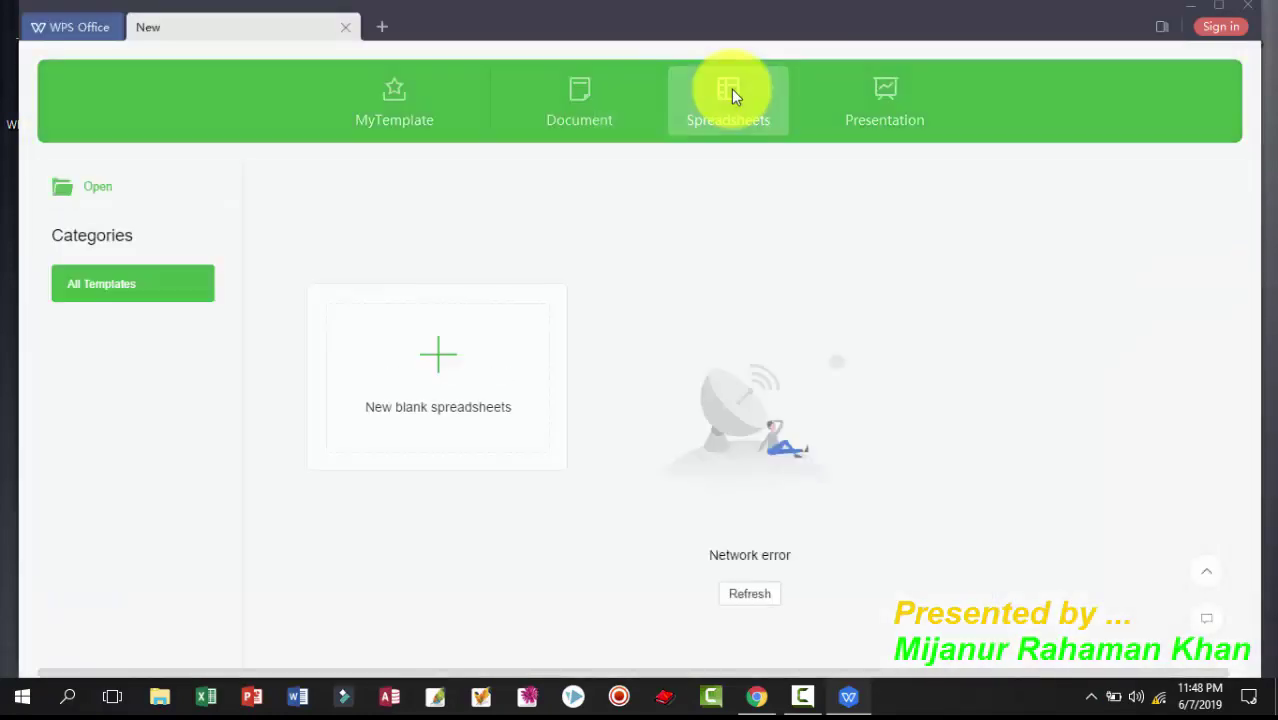
click(907, 92)
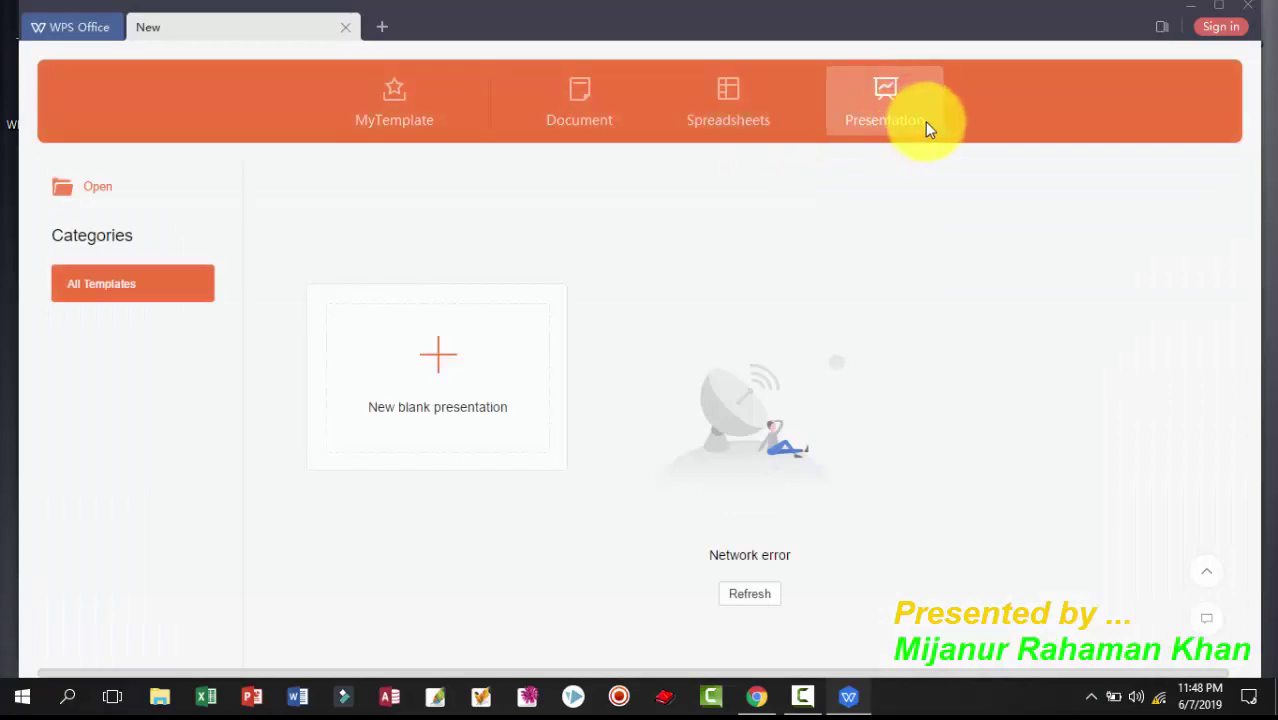
click(566, 117)
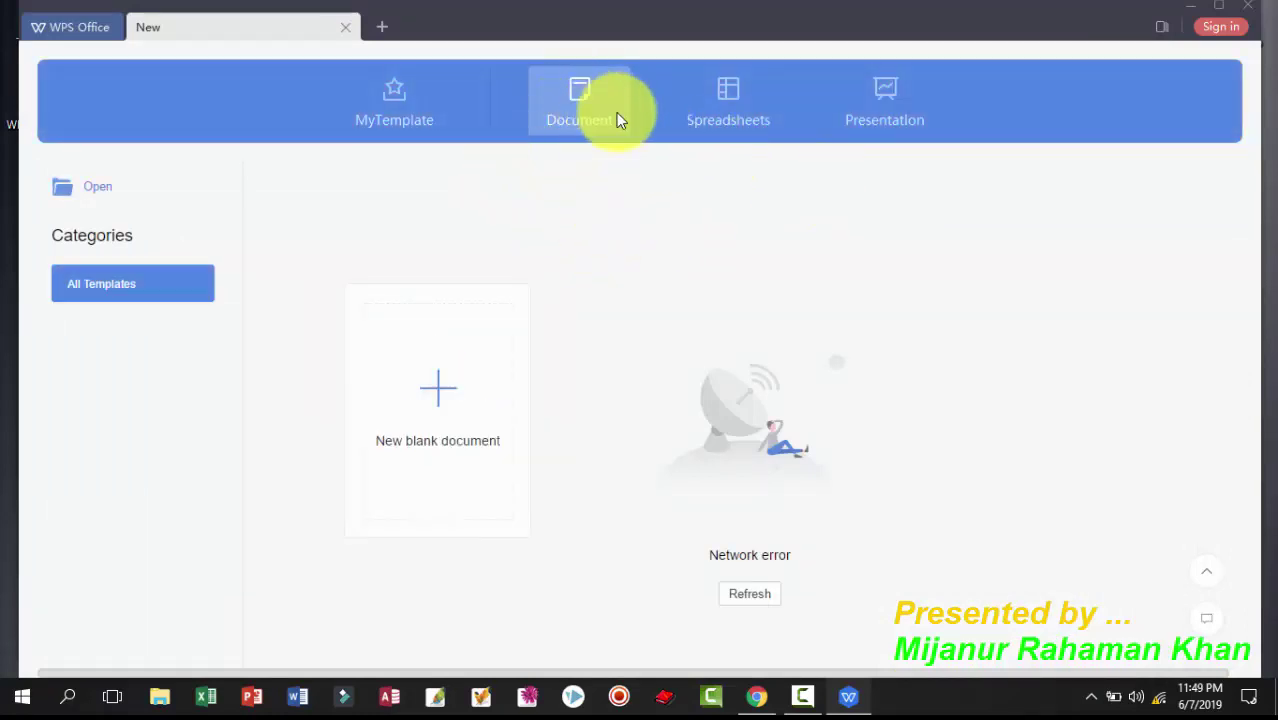
click(440, 393)
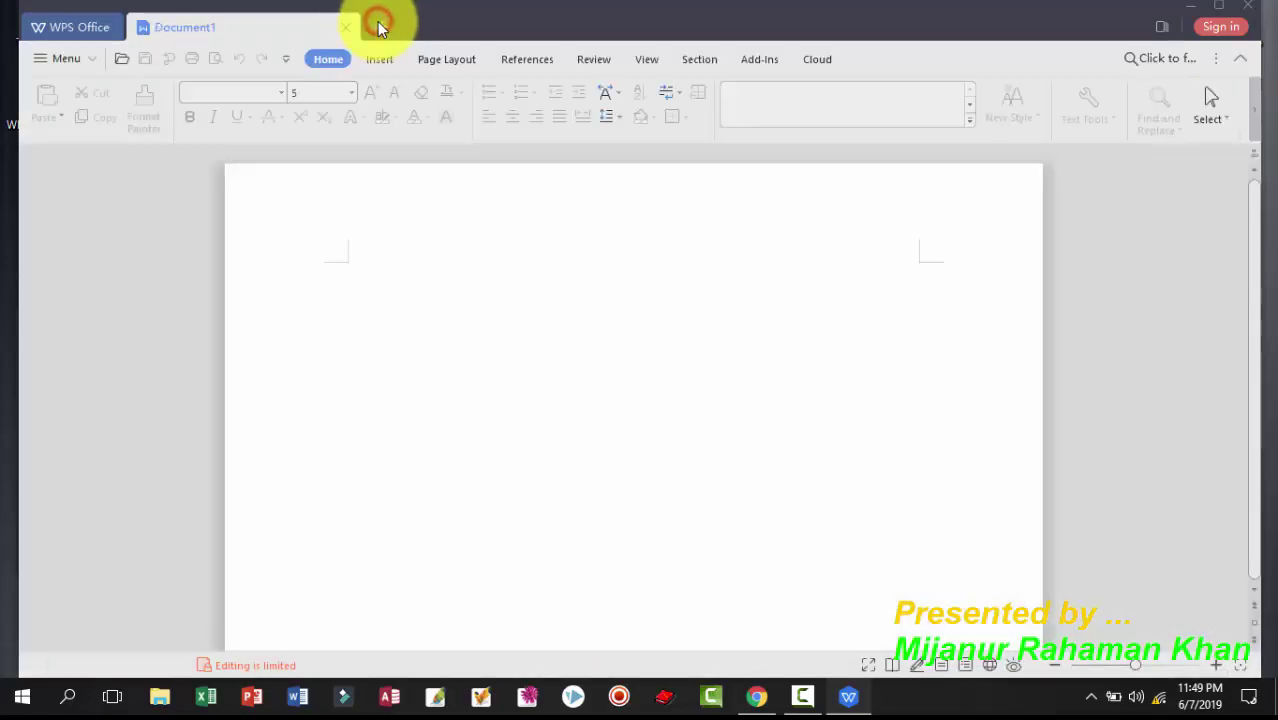
Step: Add a blank spreadsheet and a blank presentation in new tabs
click(378, 24)
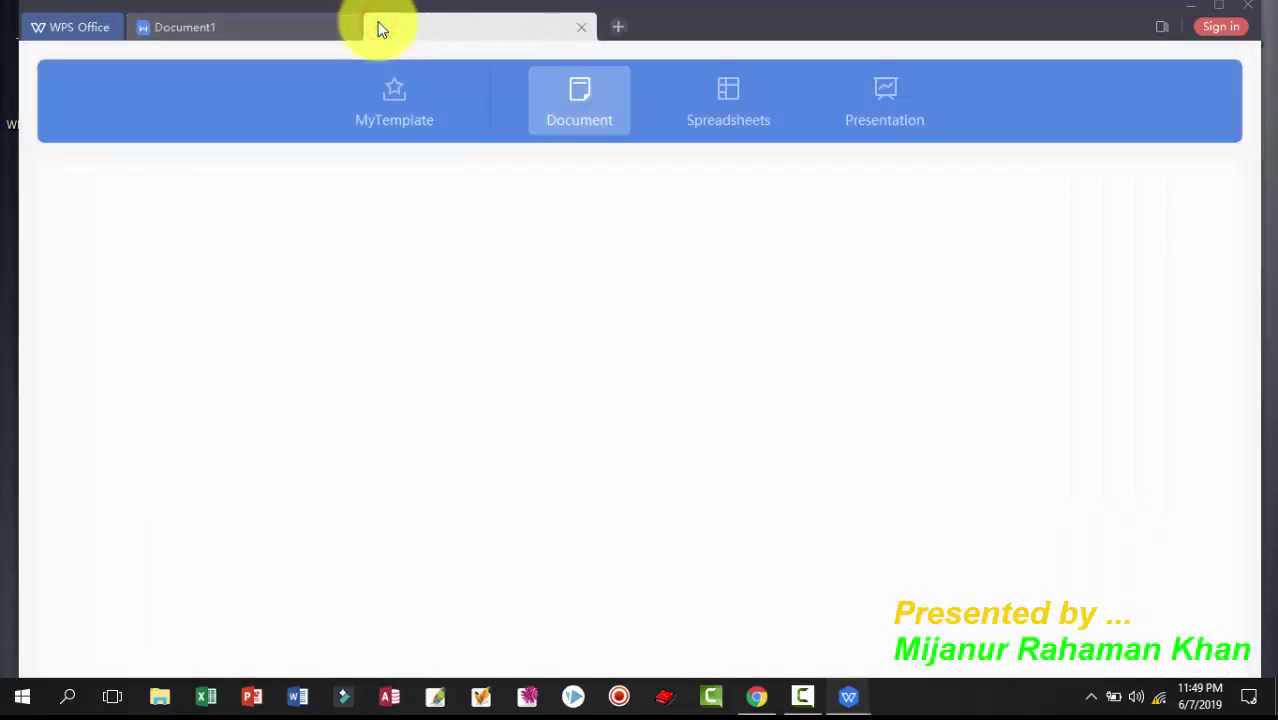
click(742, 99)
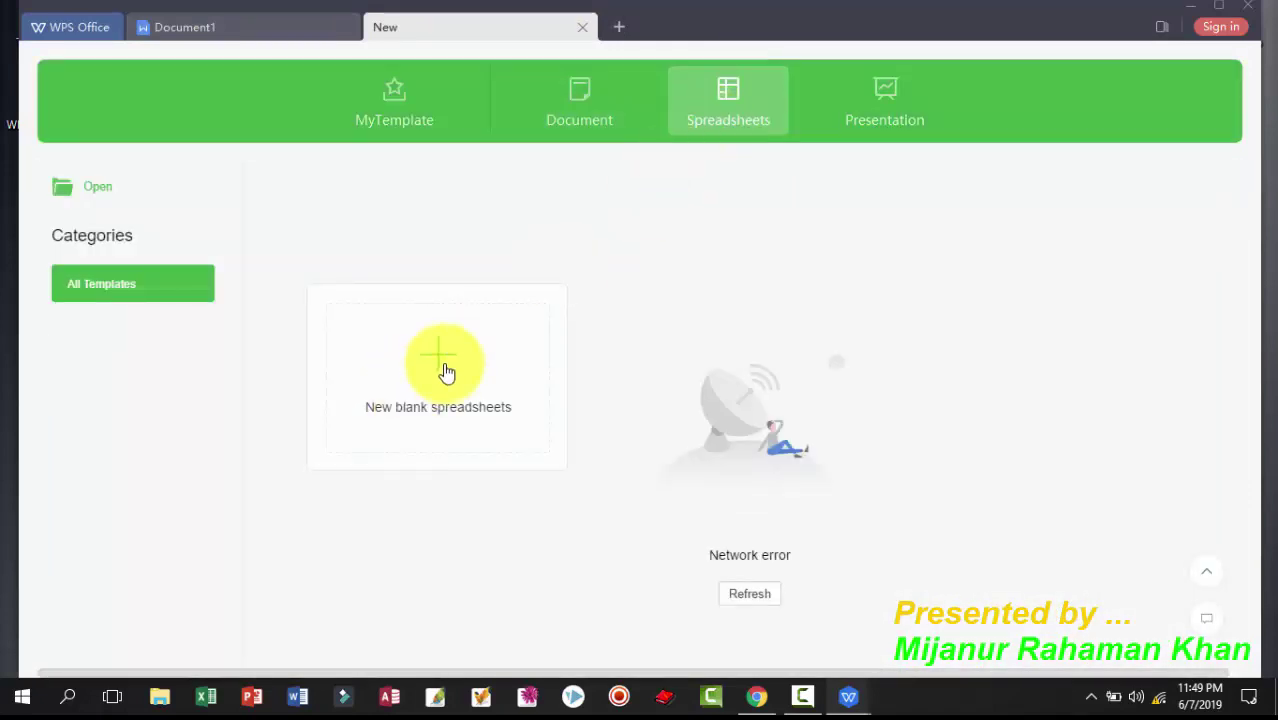
click(429, 362)
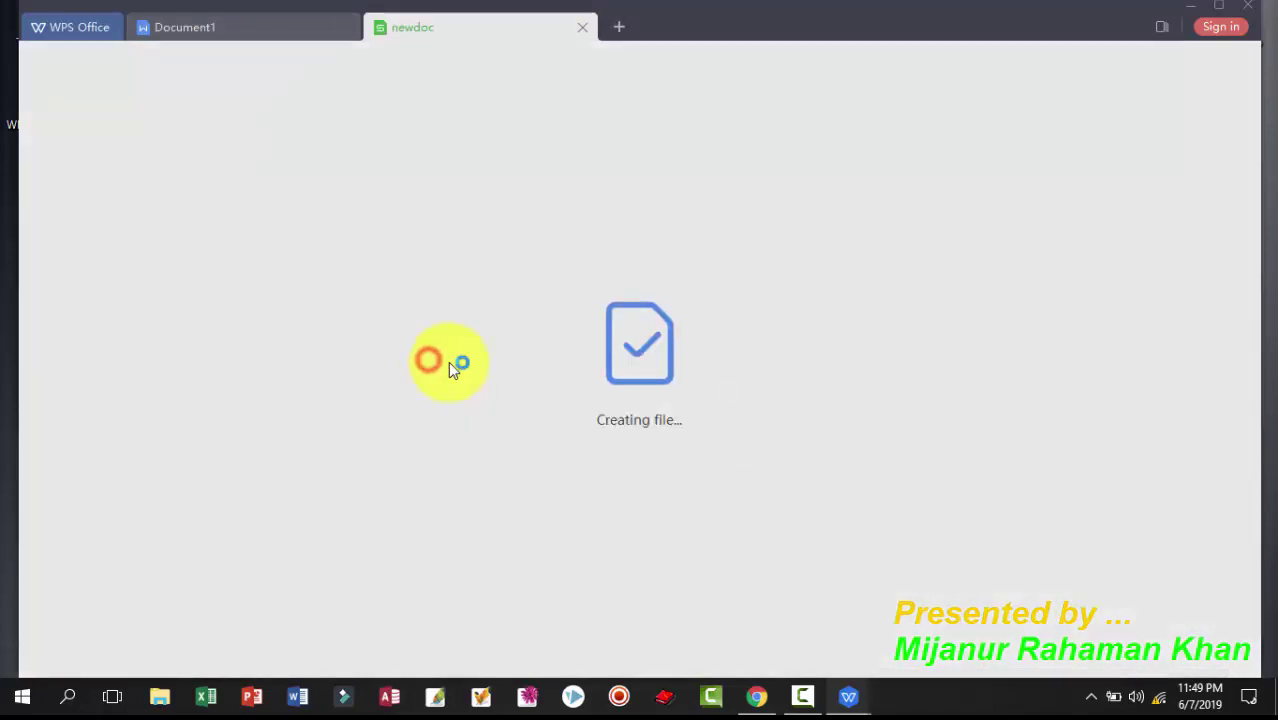
click(619, 27)
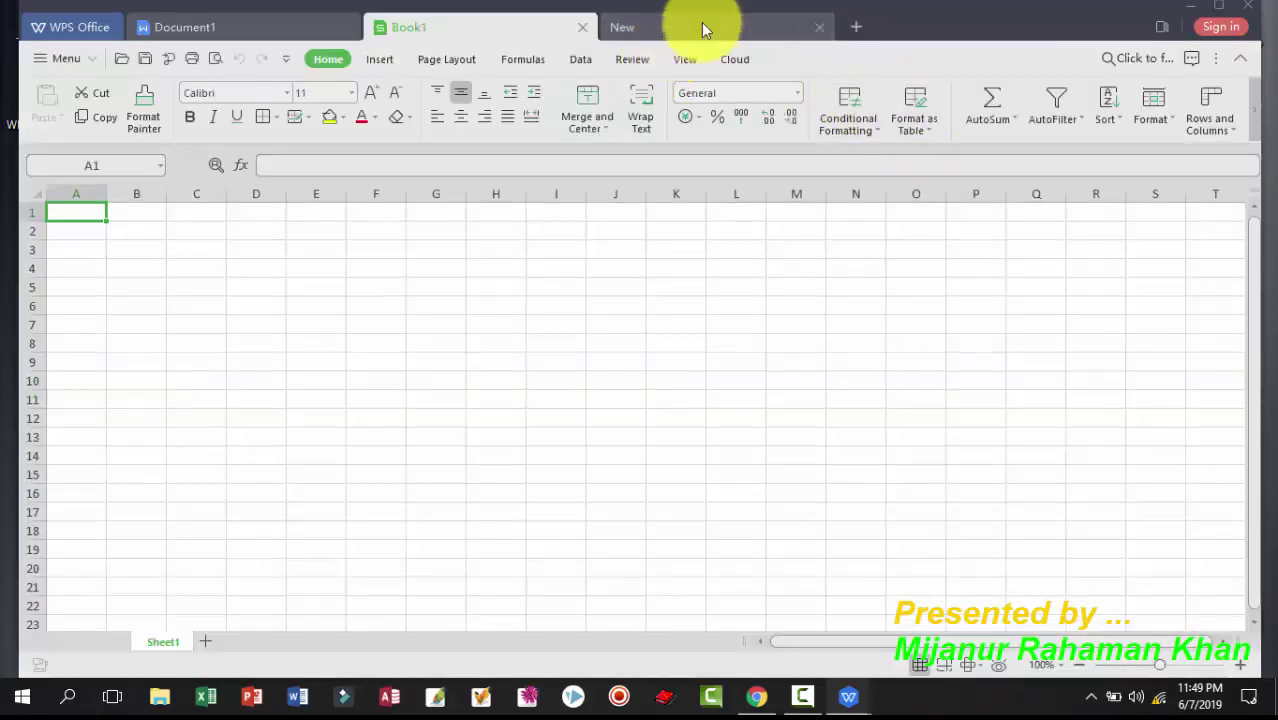
click(701, 24)
click(886, 106)
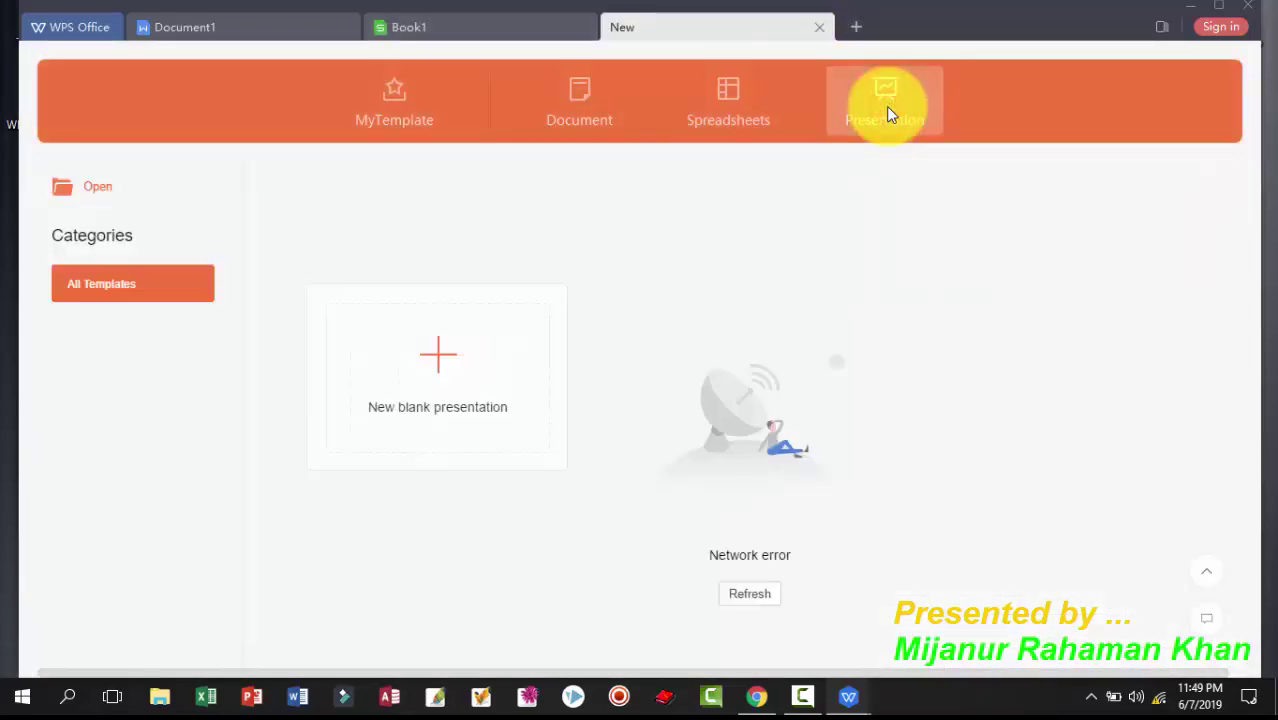
click(417, 410)
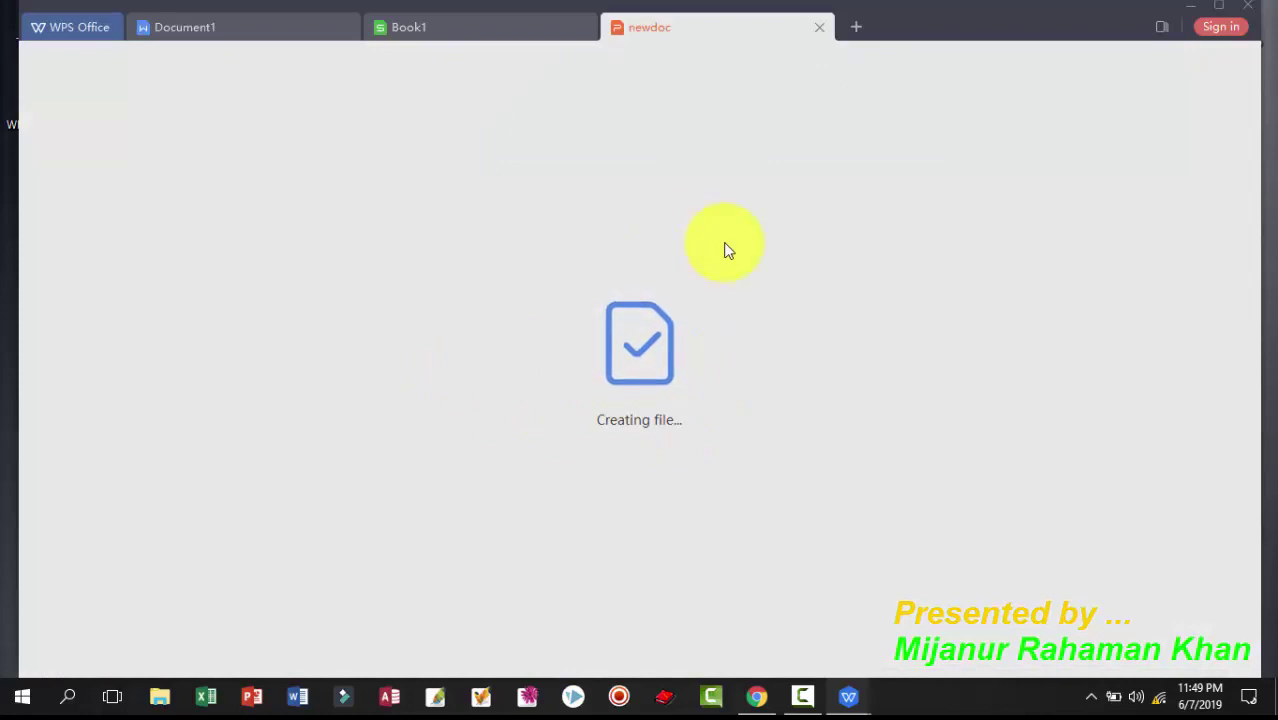
Step: Reorder the tabs to Book1, Presentation1, Document1, then drag Book1 into its own window
click(268, 24)
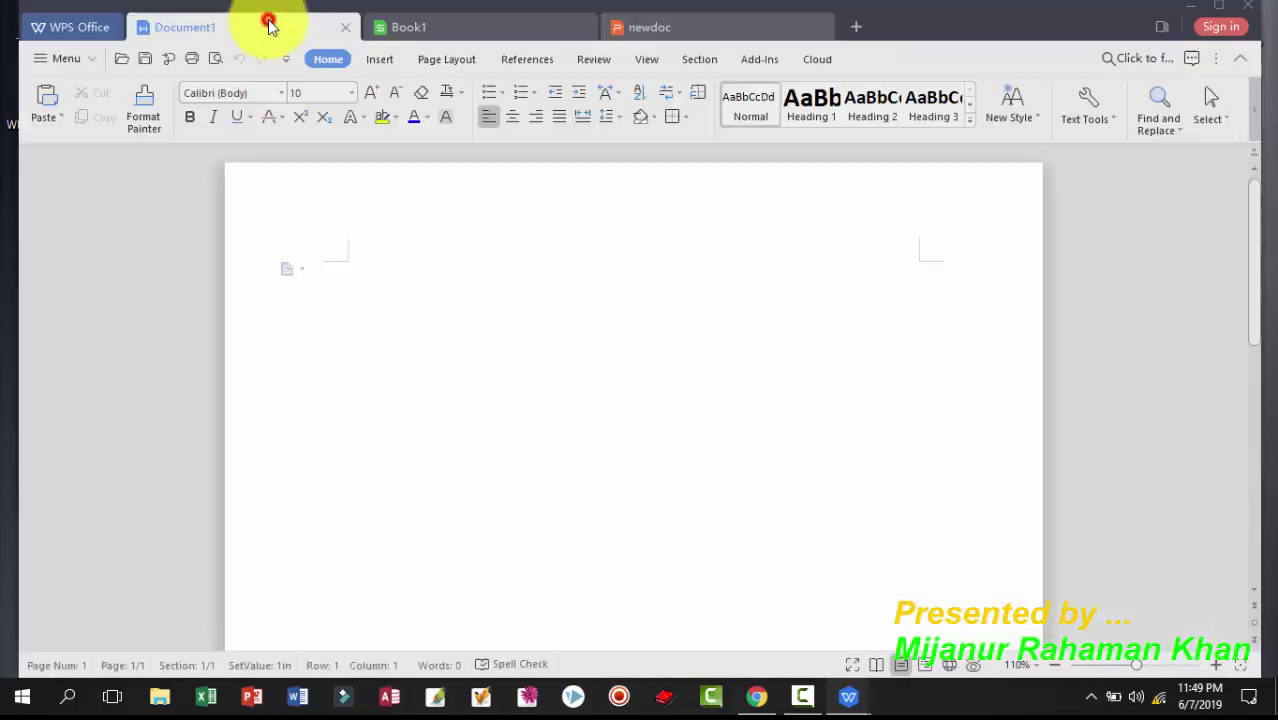
click(456, 25)
click(679, 27)
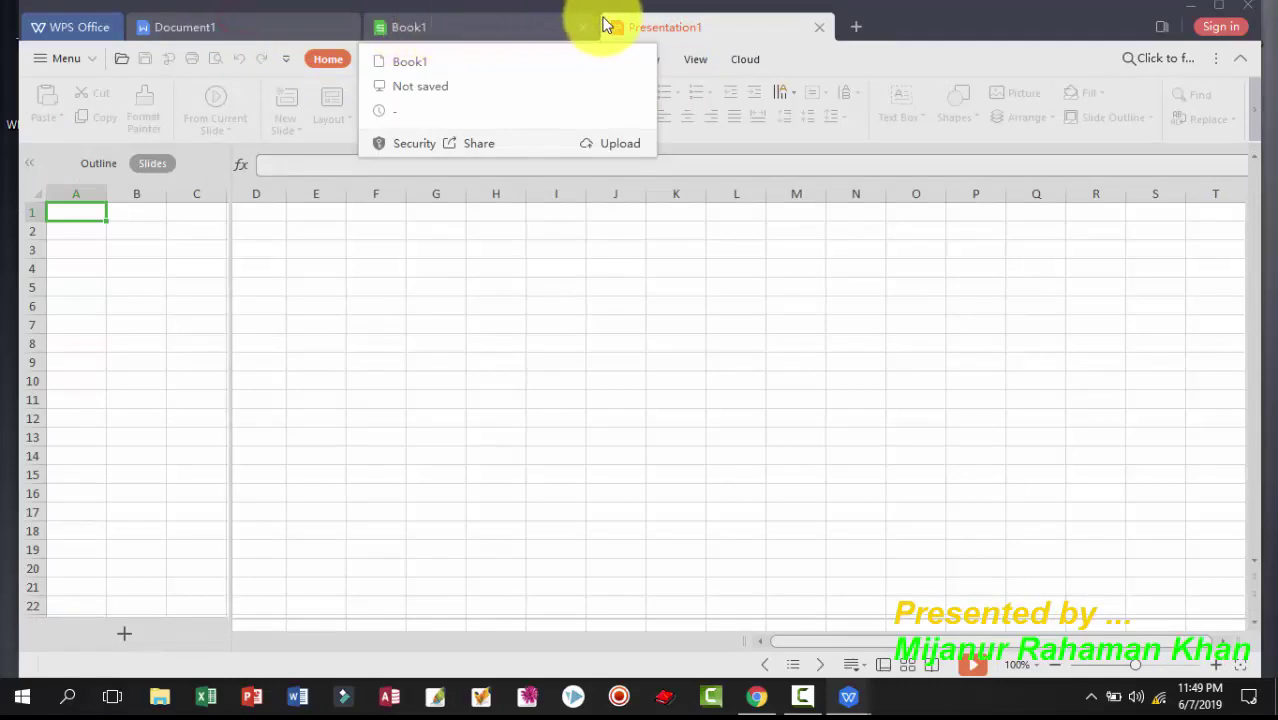
click(285, 34)
drag(260, 38, 514, 48)
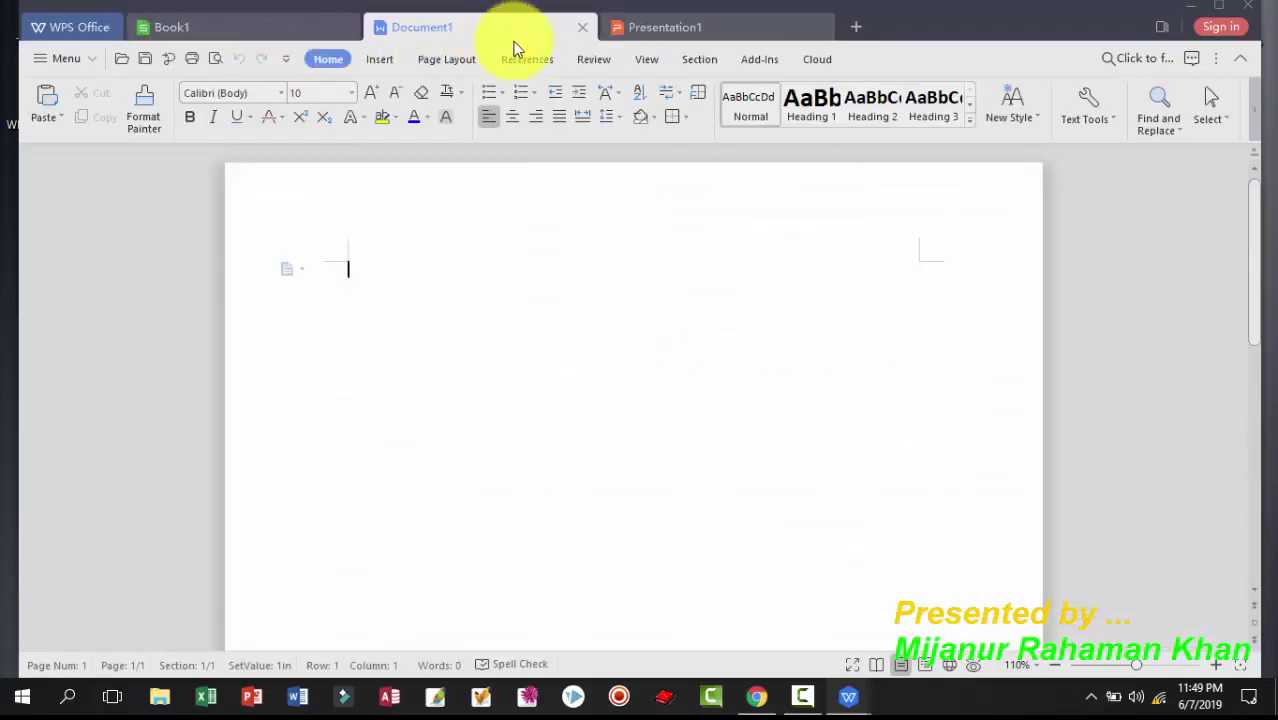
drag(740, 27, 488, 43)
drag(234, 21, 167, 152)
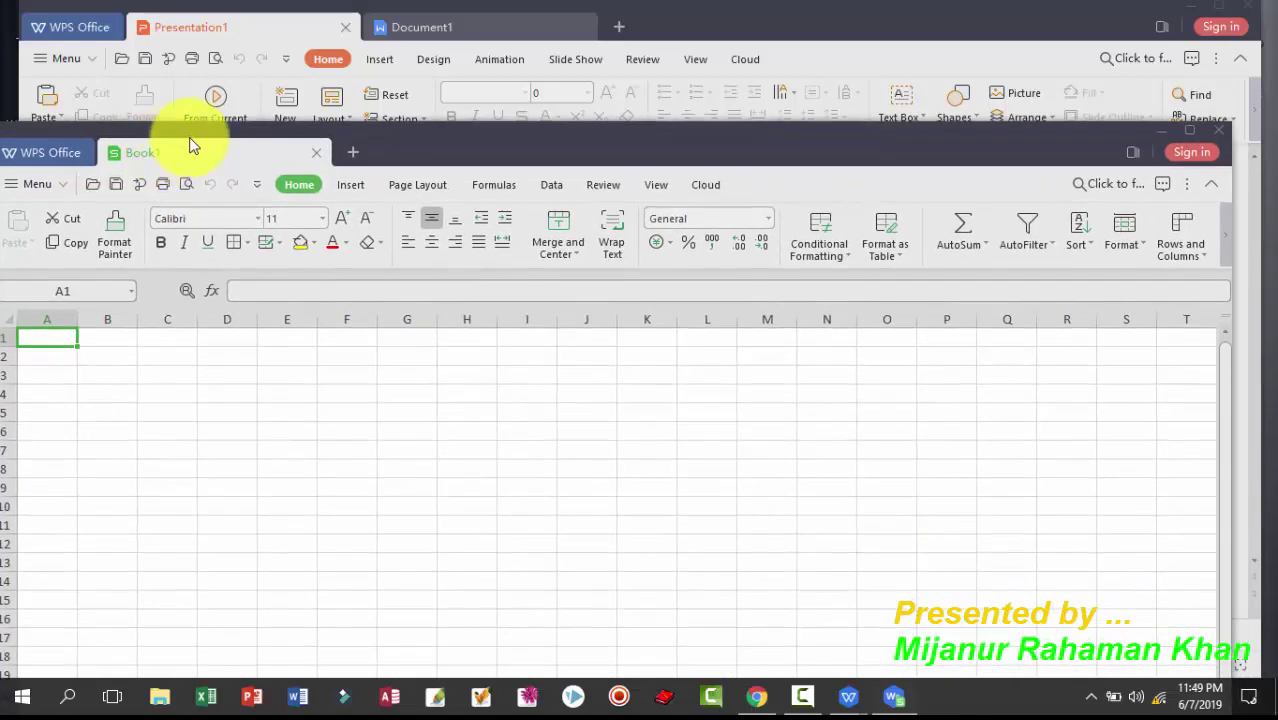